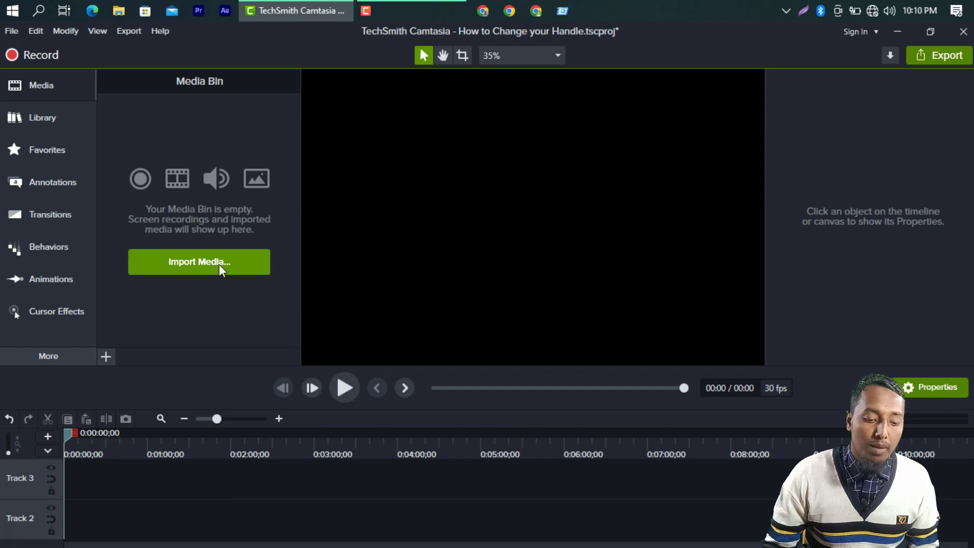
# Import the video VID_20230115_214309 from the Desktop into the media bin
pyautogui.click(195, 262)
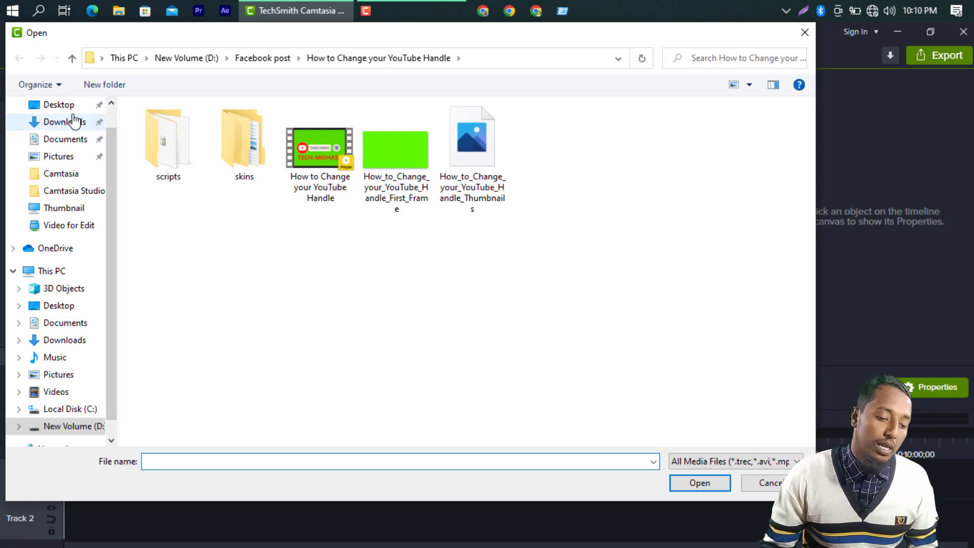
pyautogui.click(60, 106)
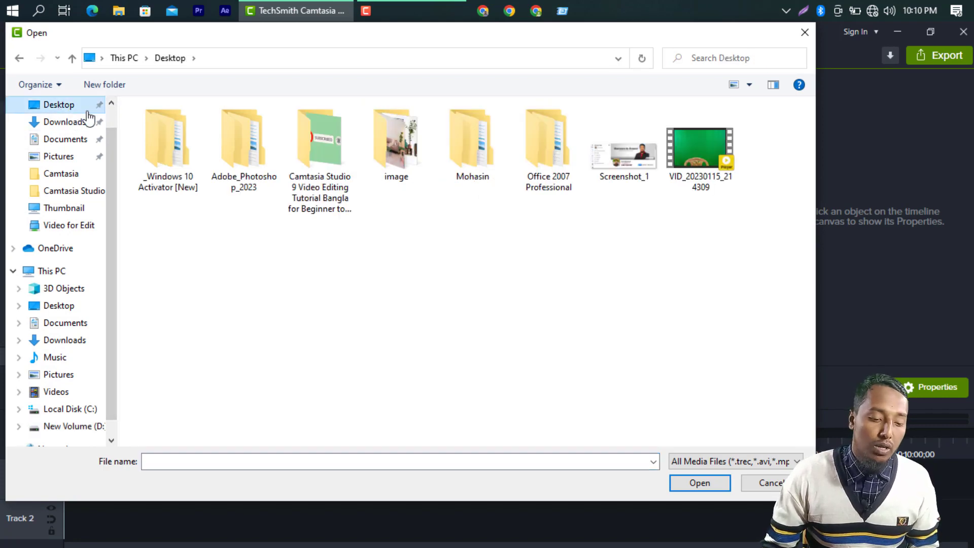
pyautogui.click(734, 192)
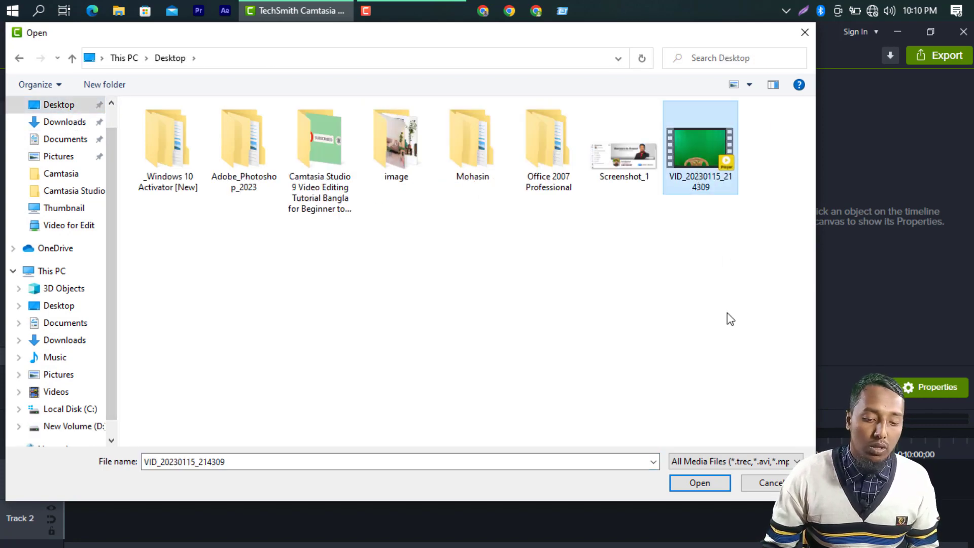
pyautogui.click(700, 482)
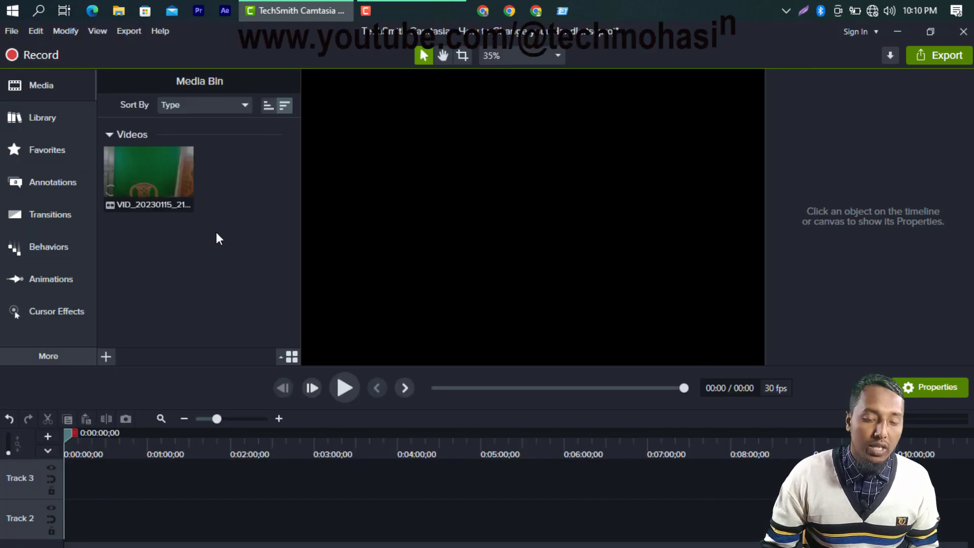
# Place the imported video at the start of Track 3 and shift it on the canvas to about X 234, Y -29
pyautogui.click(152, 197)
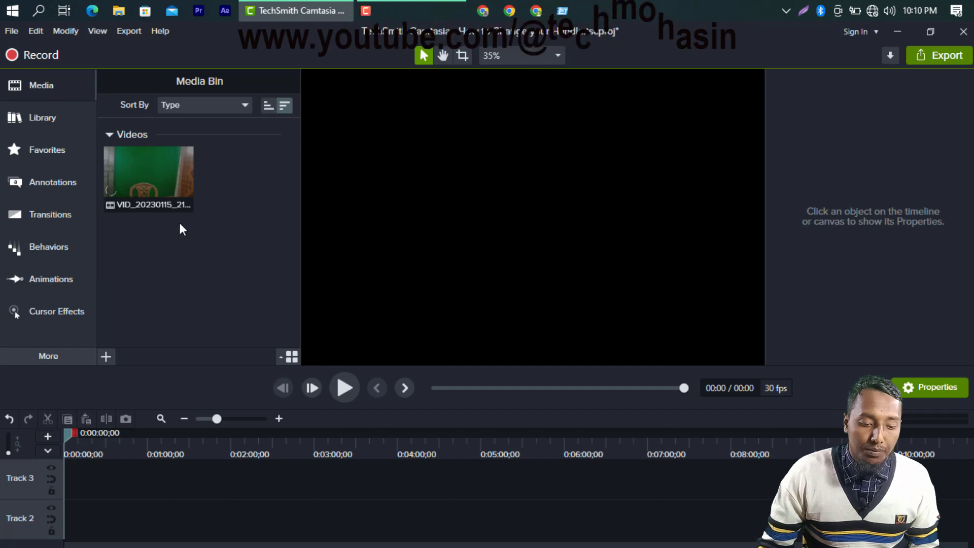
pyautogui.click(161, 169)
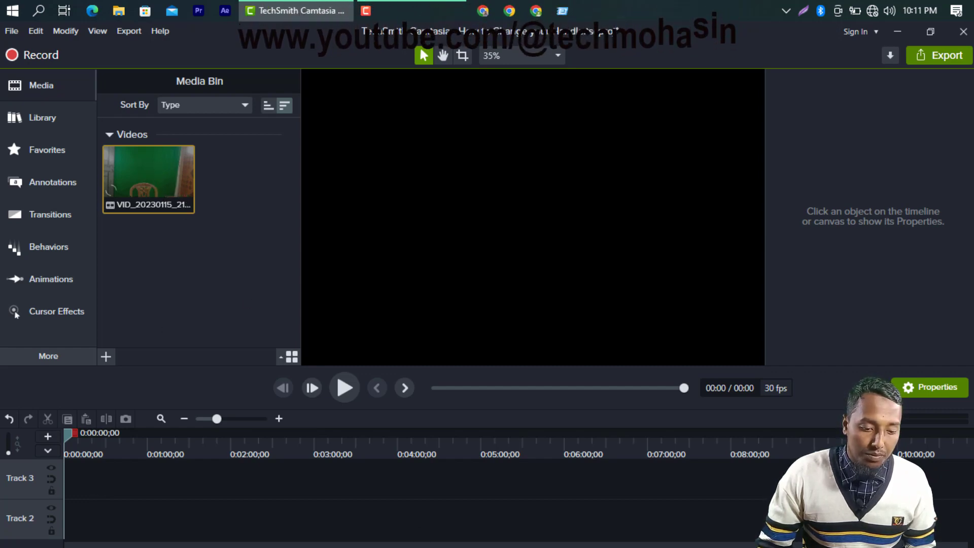
pyautogui.moveTo(135, 170); pyautogui.dragTo(113, 487)
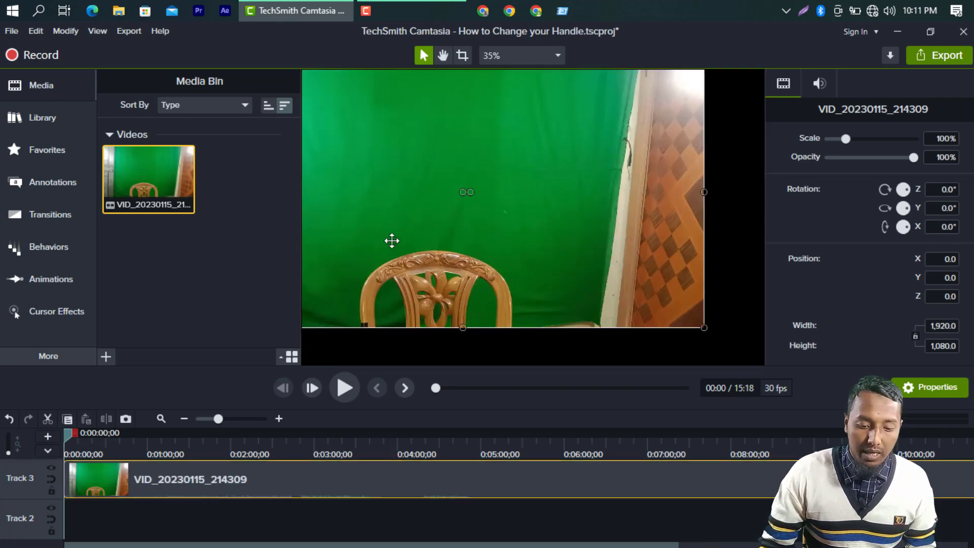
pyautogui.moveTo(546, 211); pyautogui.dragTo(604, 218)
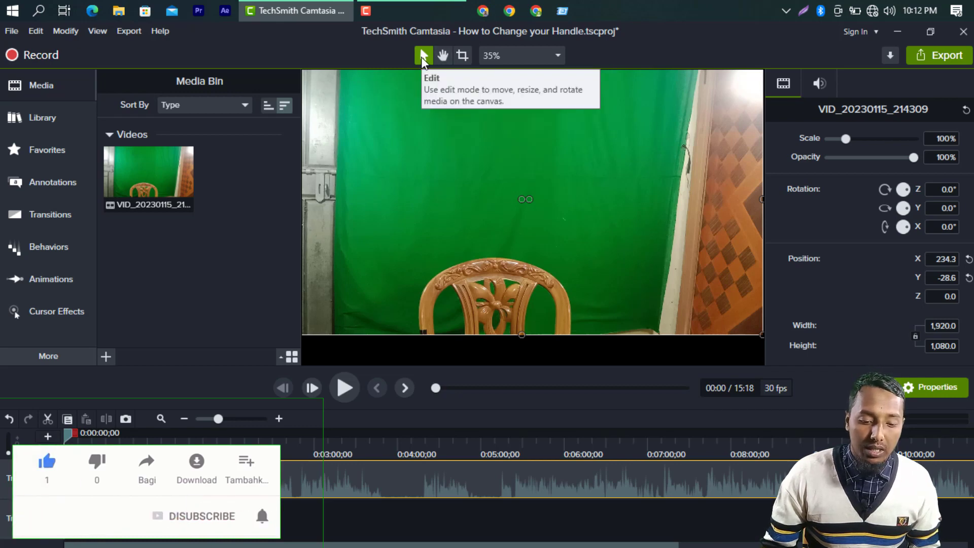
# Crop the video's right, bottom and left edges to about 1,254 × 1,034 and reposition it at about X 374, Y -100
pyautogui.click(461, 56)
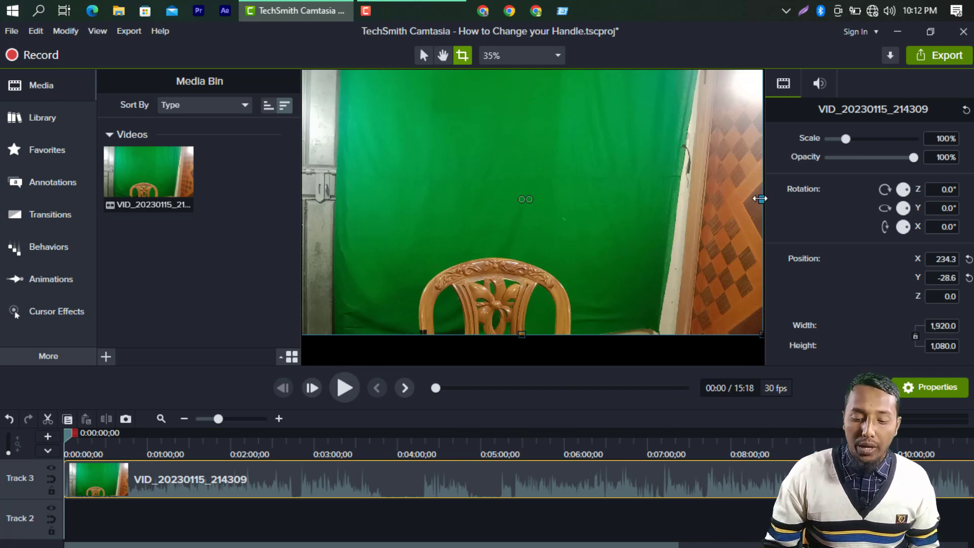
pyautogui.moveTo(760, 199); pyautogui.dragTo(653, 200)
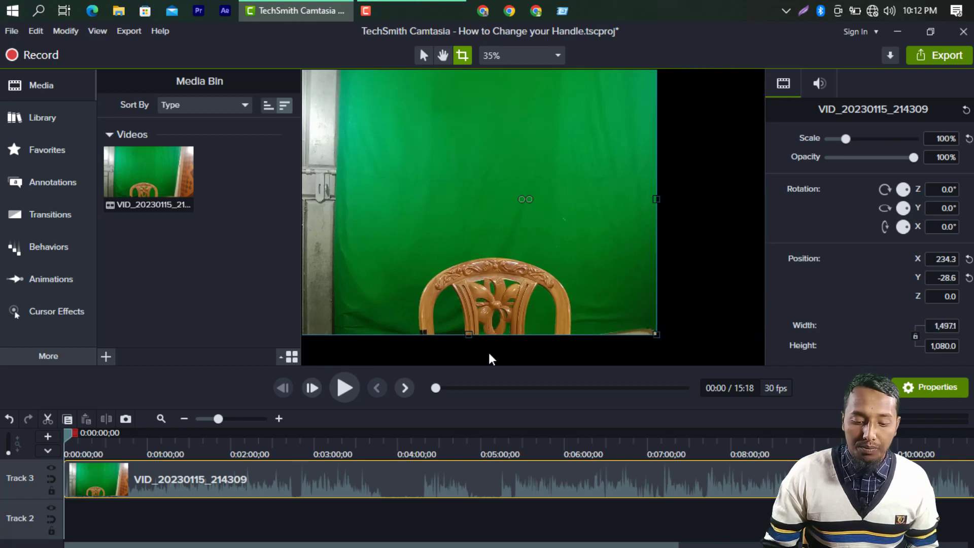
pyautogui.moveTo(465, 334); pyautogui.dragTo(463, 322)
pyautogui.moveTo(387, 225); pyautogui.dragTo(426, 224)
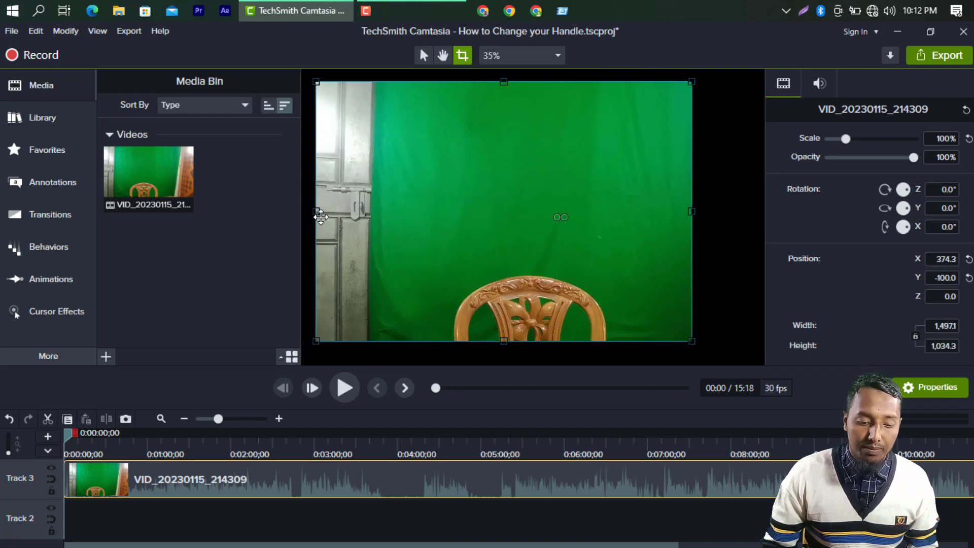
pyautogui.moveTo(318, 213); pyautogui.dragTo(377, 213)
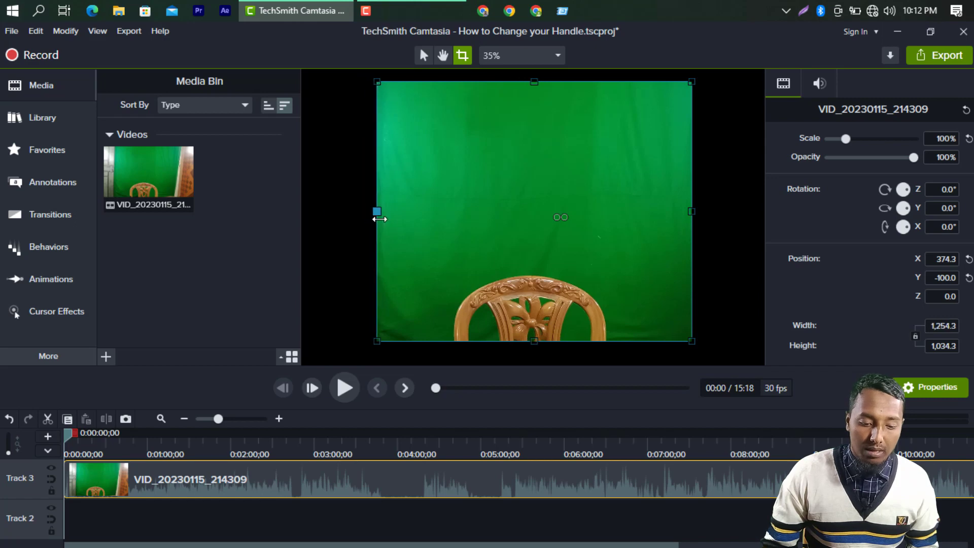
pyautogui.click(422, 56)
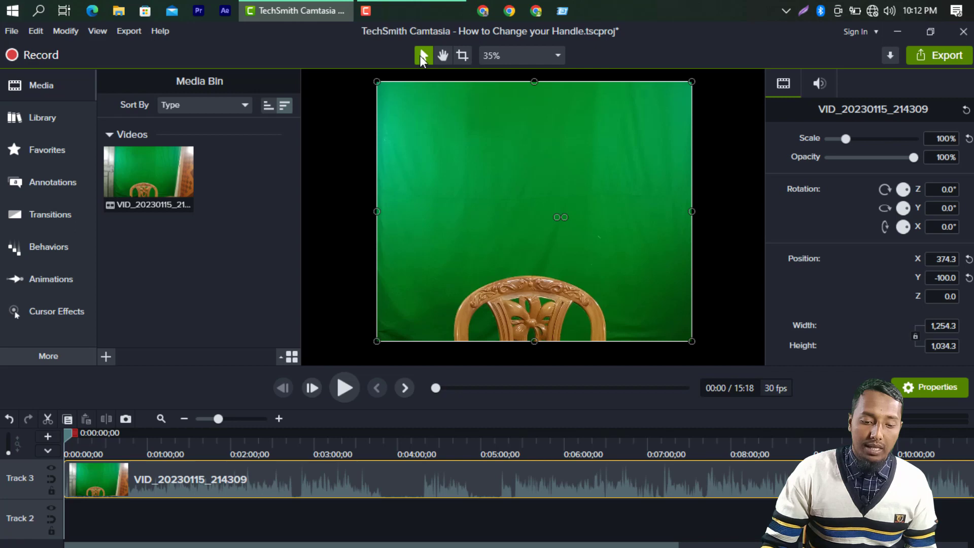
pyautogui.click(332, 129)
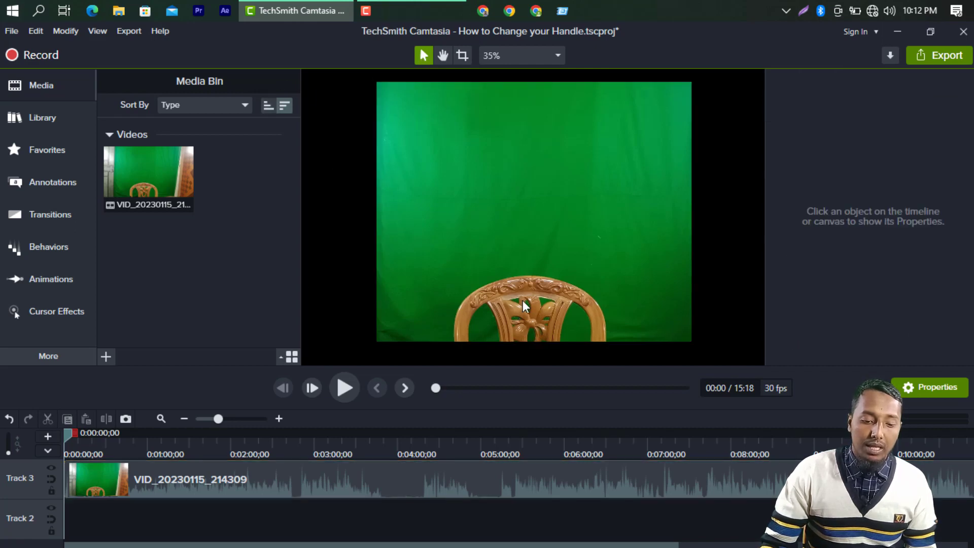
pyautogui.click(510, 244)
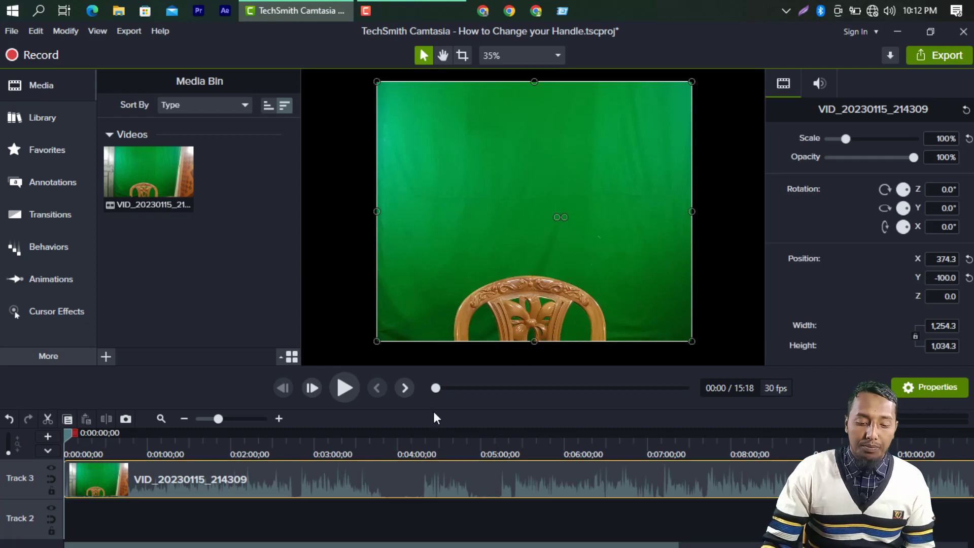
# Preview the cropped clip's opening up to about 16 seconds and return the playhead to the start
pyautogui.click(345, 389)
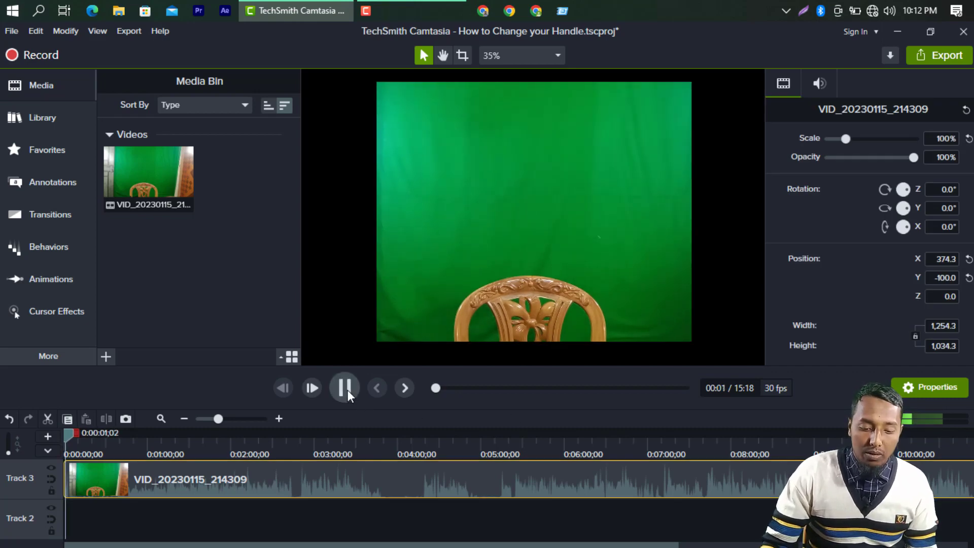
pyautogui.click(348, 390)
pyautogui.moveTo(441, 386)
pyautogui.mouseDown()
pyautogui.moveTo(455, 387)
pyautogui.moveTo(444, 387)
pyautogui.mouseUp()
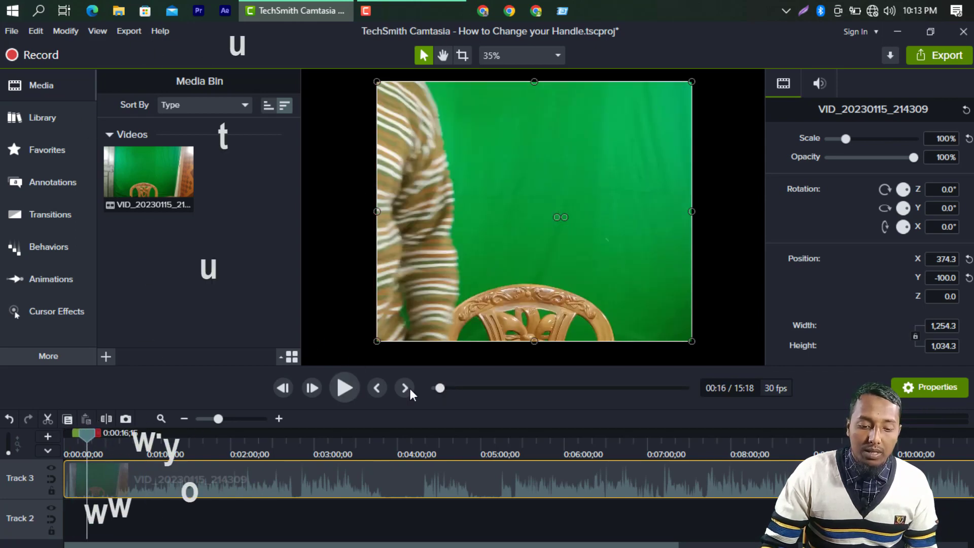
pyautogui.moveTo(440, 385); pyautogui.dragTo(418, 388)
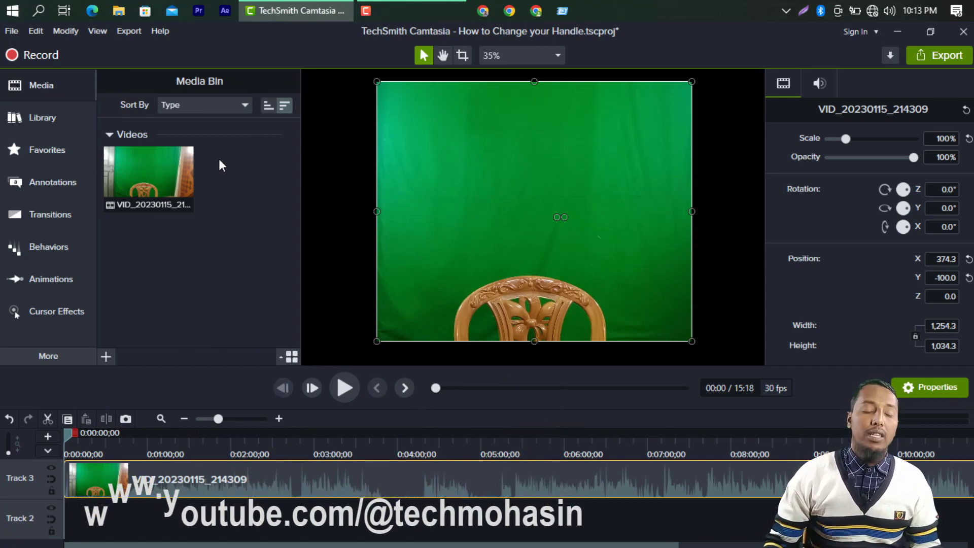
# Import the background picture 1 from the image folder on the Desktop and select it in the media bin
pyautogui.click(105, 358)
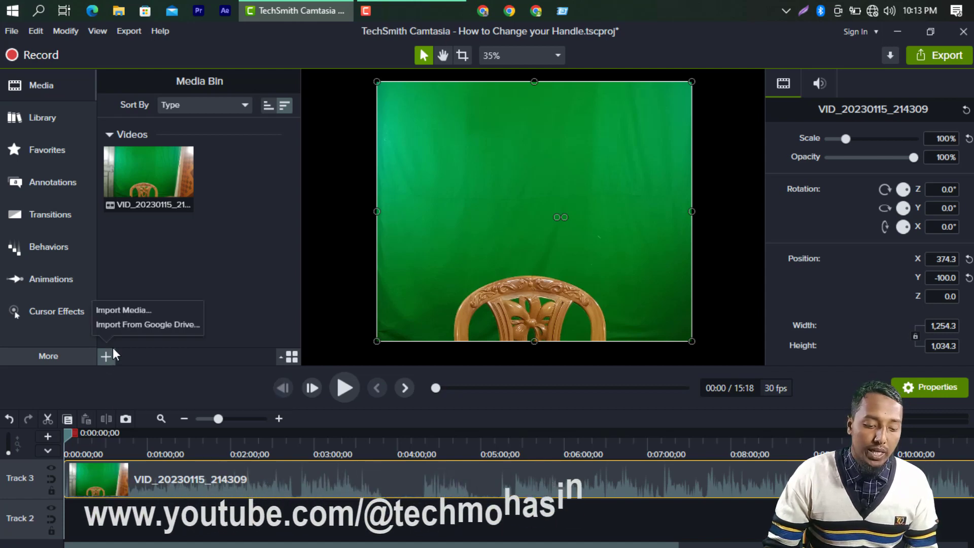
pyautogui.click(109, 310)
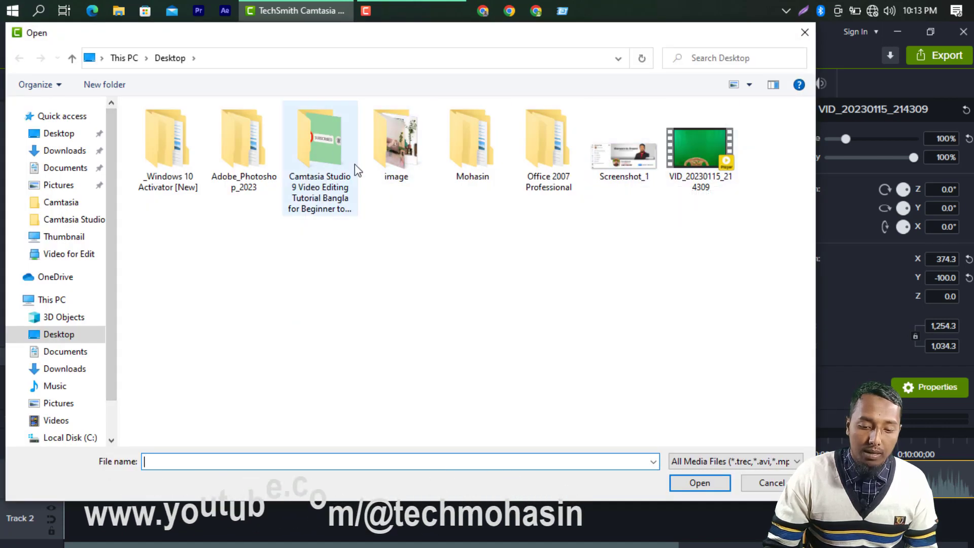
pyautogui.doubleClick(405, 164)
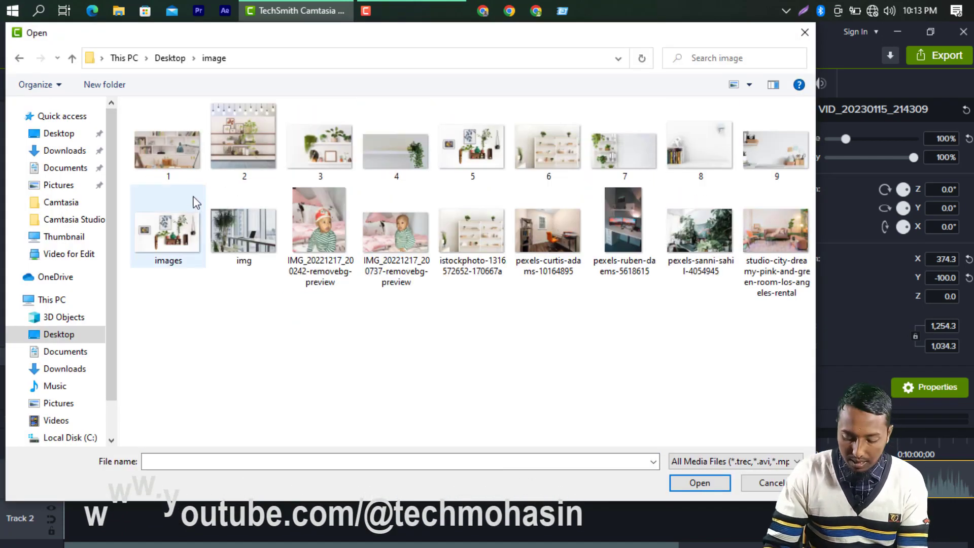
pyautogui.click(410, 156)
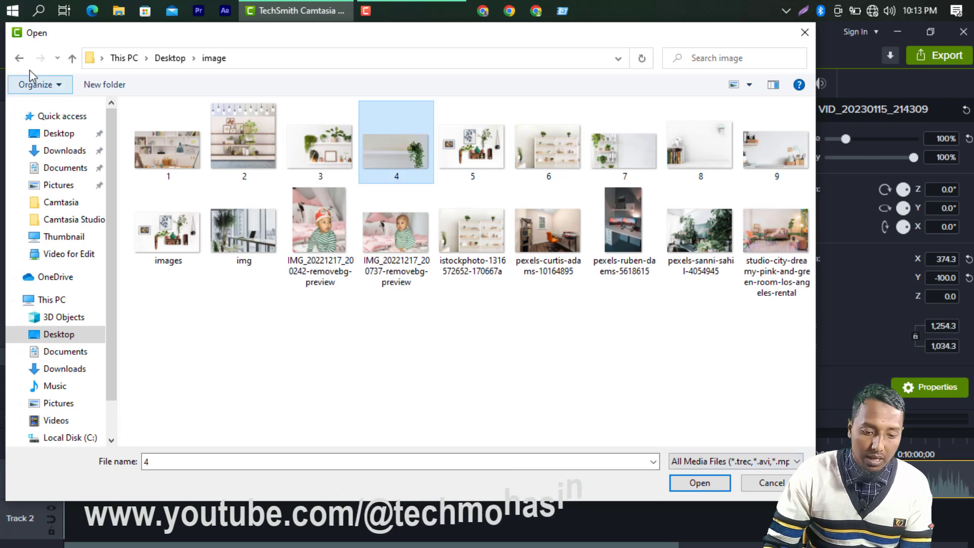
pyautogui.click(178, 145)
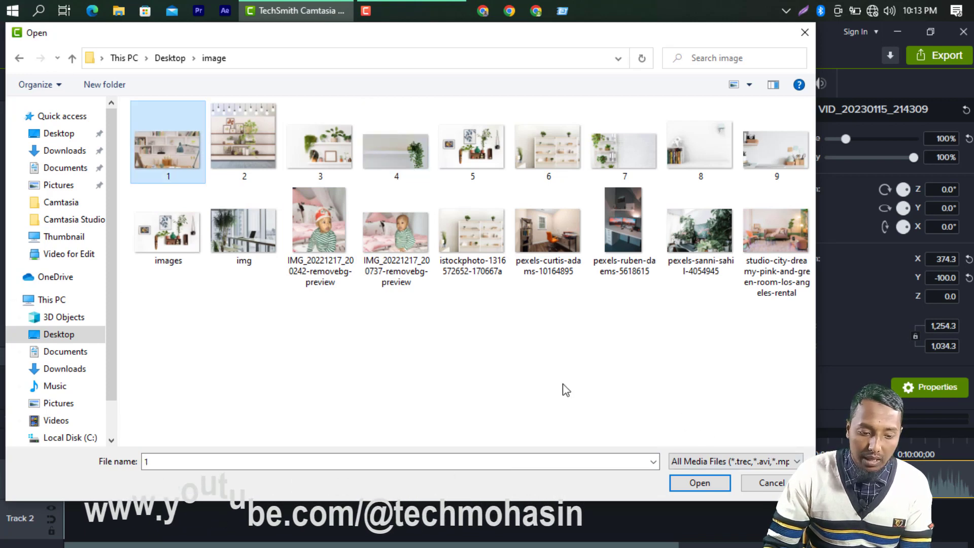
pyautogui.click(687, 484)
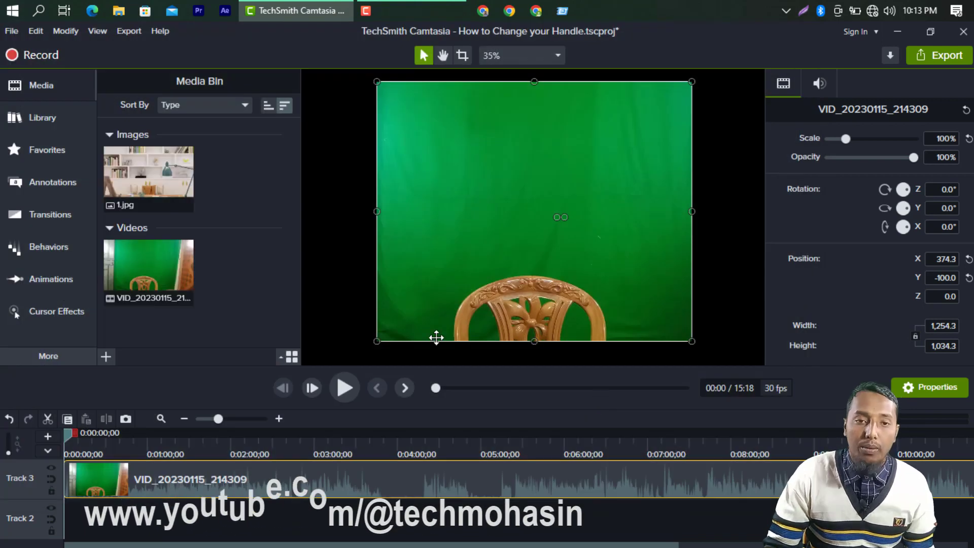
pyautogui.click(146, 181)
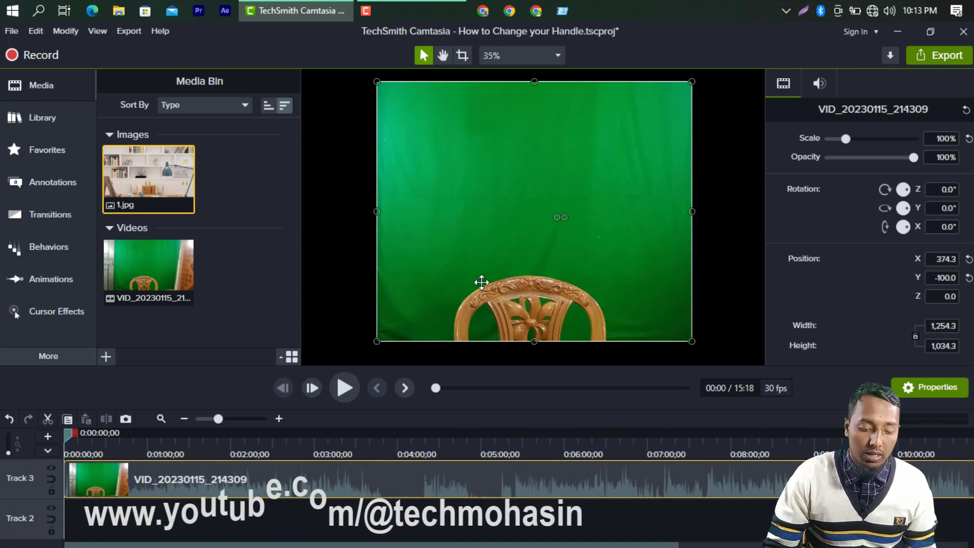
# Apply the Remove a Color visual effect to the green-screen video
pyautogui.click(68, 354)
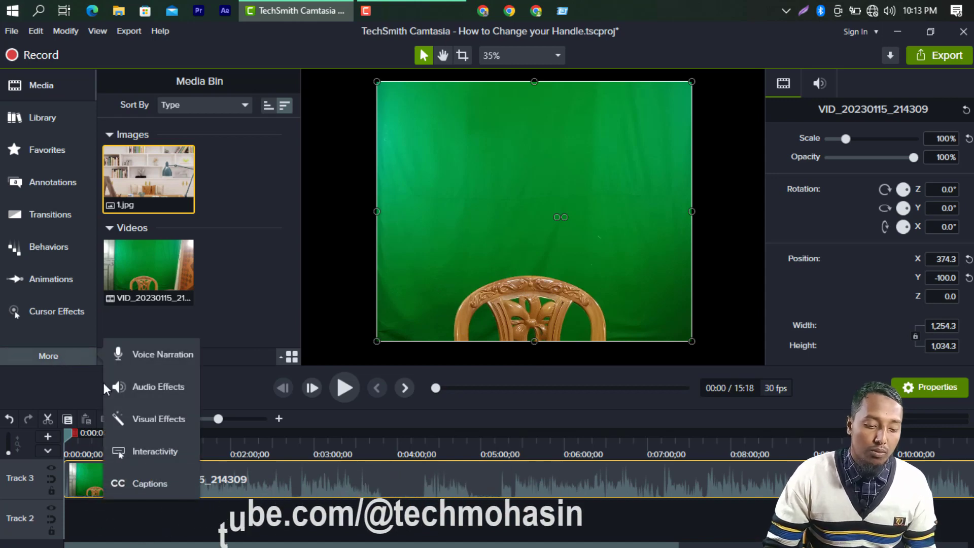
pyautogui.click(158, 425)
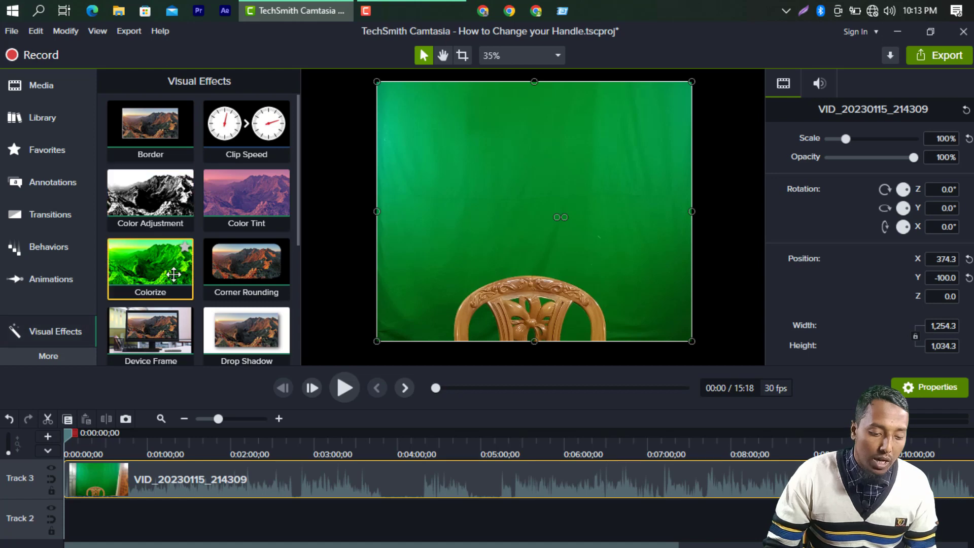
pyautogui.moveTo(298, 167); pyautogui.dragTo(306, 313)
pyautogui.moveTo(310, 352); pyautogui.dragTo(309, 141)
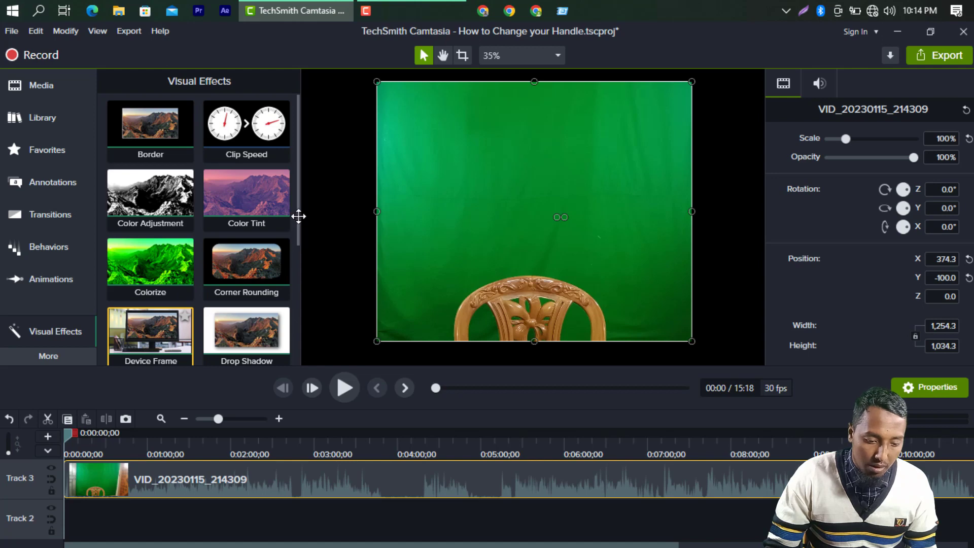
pyautogui.scroll(-1, 152, 348)
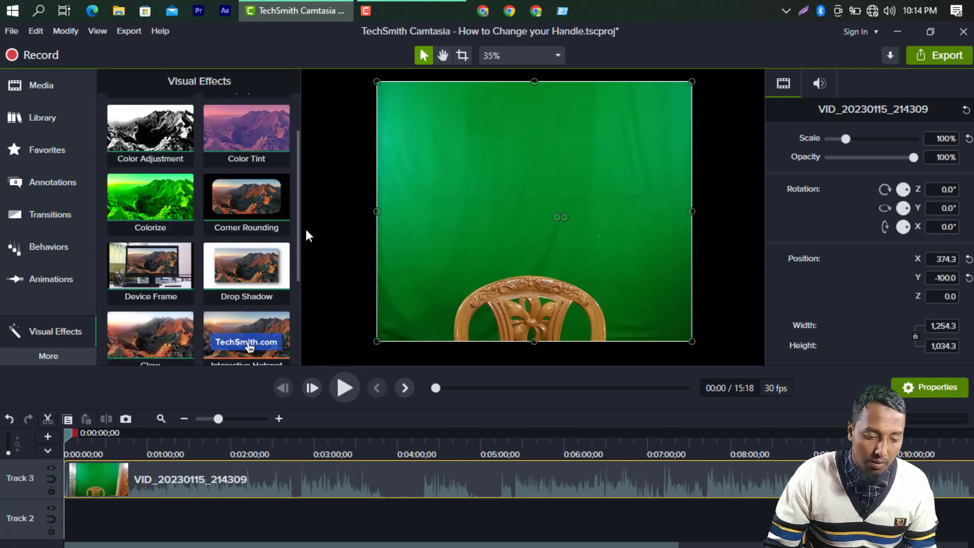
pyautogui.moveTo(297, 217); pyautogui.dragTo(298, 306)
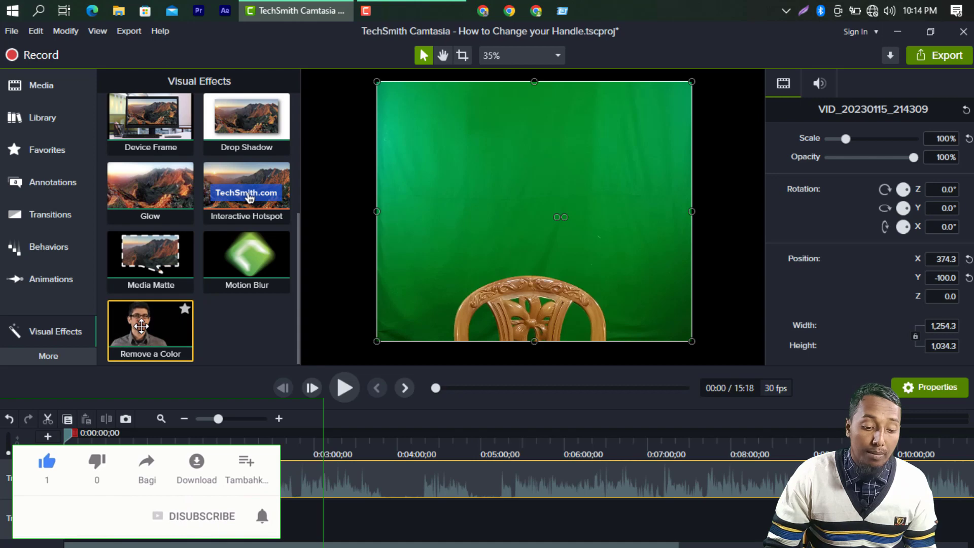
pyautogui.moveTo(142, 326); pyautogui.dragTo(517, 193)
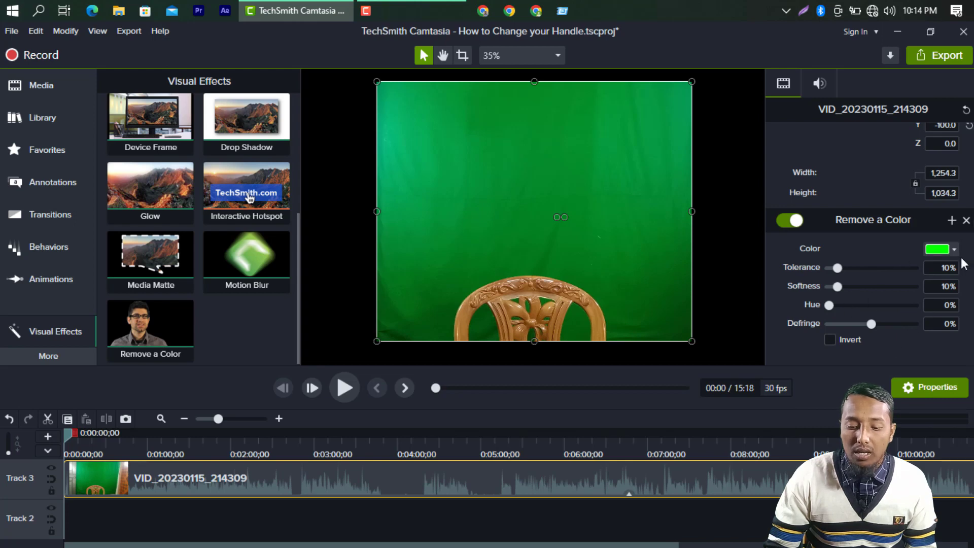
# Sample the green backdrop as the color to remove and move the playhead to about 25 seconds
pyautogui.click(953, 251)
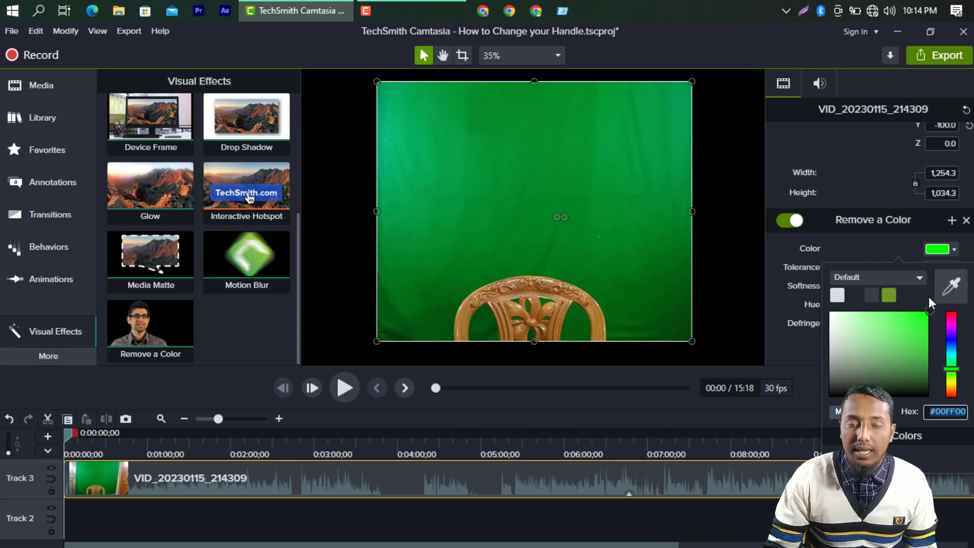
pyautogui.click(950, 293)
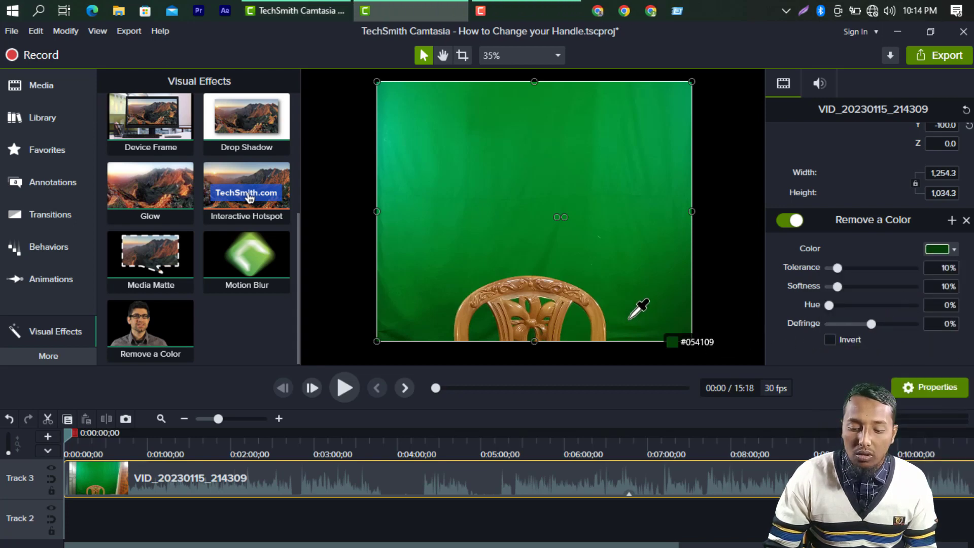
pyautogui.click(479, 171)
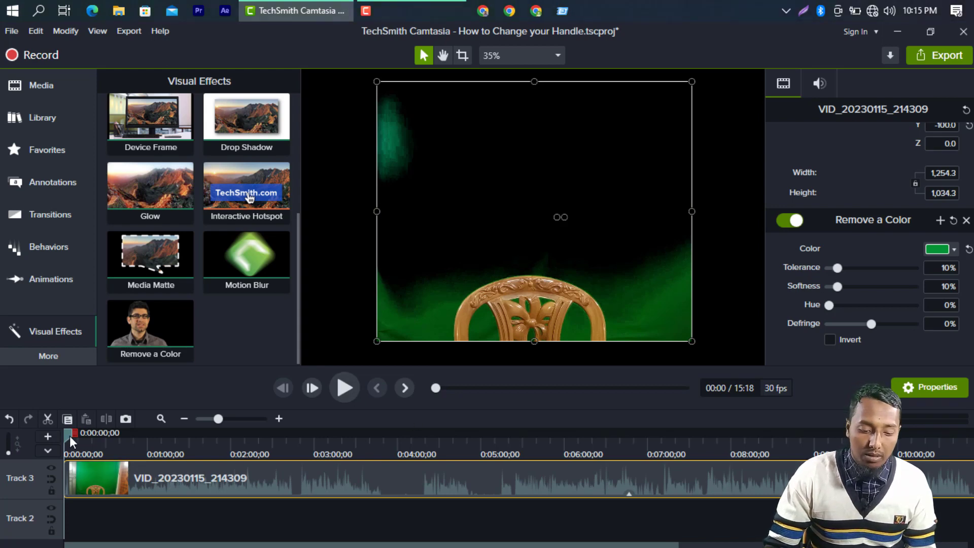
pyautogui.moveTo(71, 435); pyautogui.dragTo(105, 433)
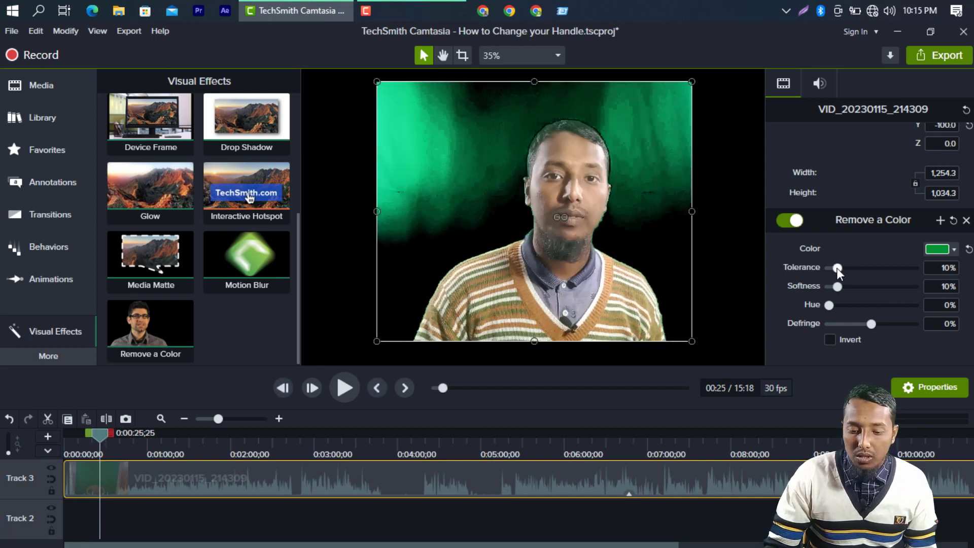
# Set the Remove a Color tolerance to 24% and move the video lower on the canvas to Y -202.9
pyautogui.moveTo(837, 271); pyautogui.dragTo(850, 271)
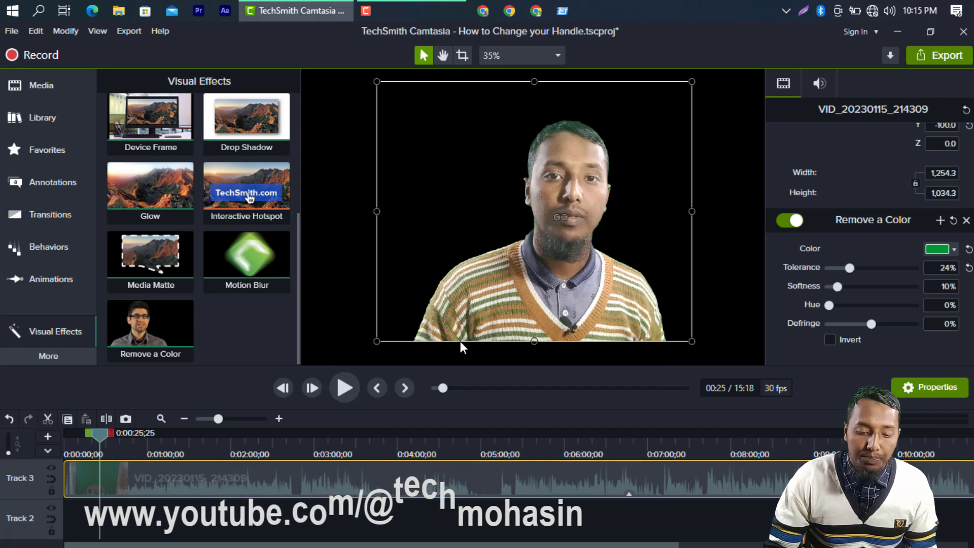
pyautogui.moveTo(550, 265); pyautogui.dragTo(543, 295)
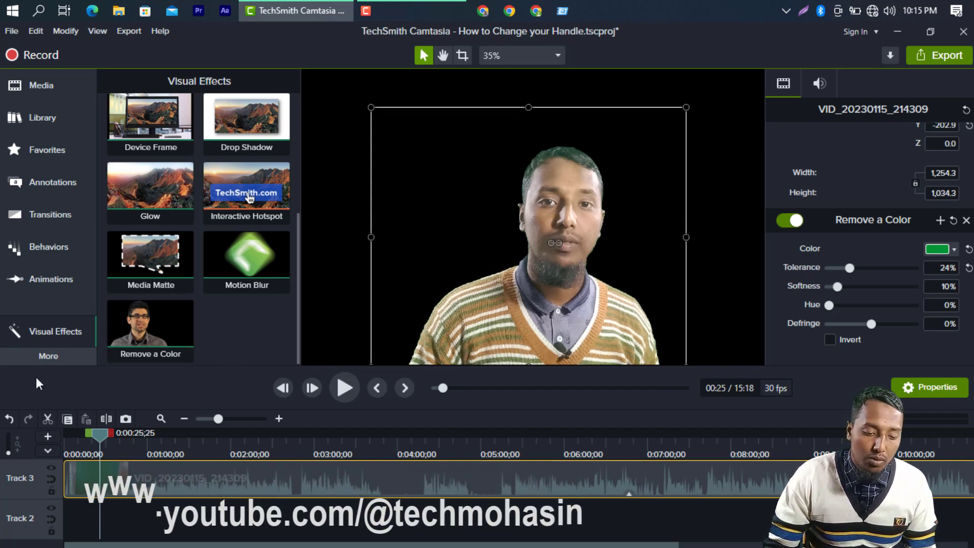
# Place the picture 1.jpg on Track 2 beneath the video and lengthen it on both sides of the playhead
pyautogui.click(44, 85)
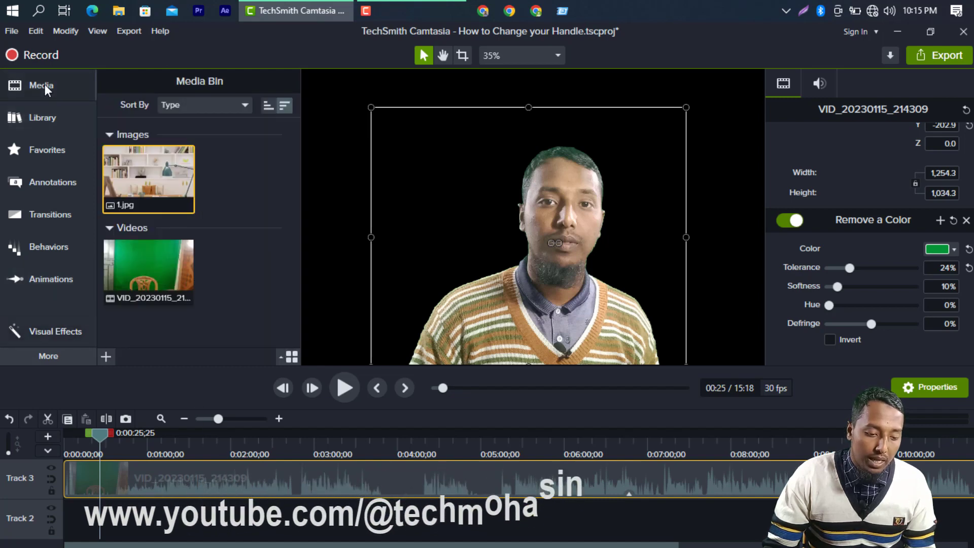
pyautogui.moveTo(154, 173); pyautogui.dragTo(96, 520)
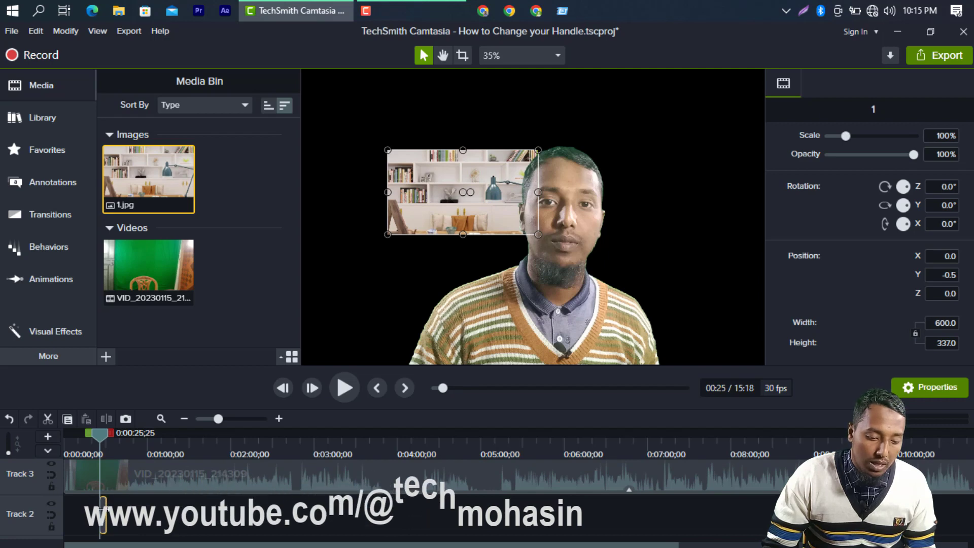
pyautogui.moveTo(106, 513)
pyautogui.mouseDown()
pyautogui.moveTo(144, 512)
pyautogui.moveTo(116, 516)
pyautogui.mouseUp()
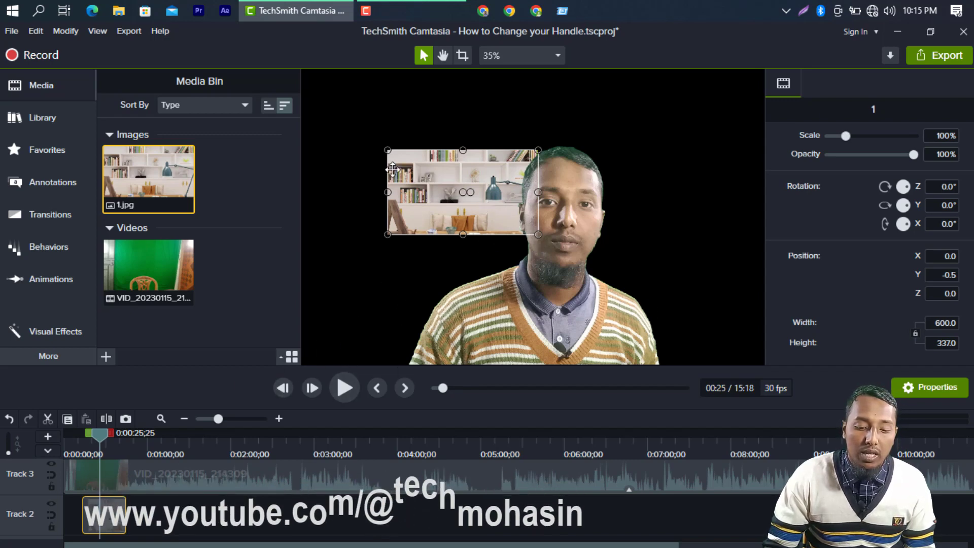
# Enlarge the background picture to about 337% so it fills the canvas behind the speaker, and preview to about 27 seconds
pyautogui.moveTo(387, 149); pyautogui.dragTo(324, 83)
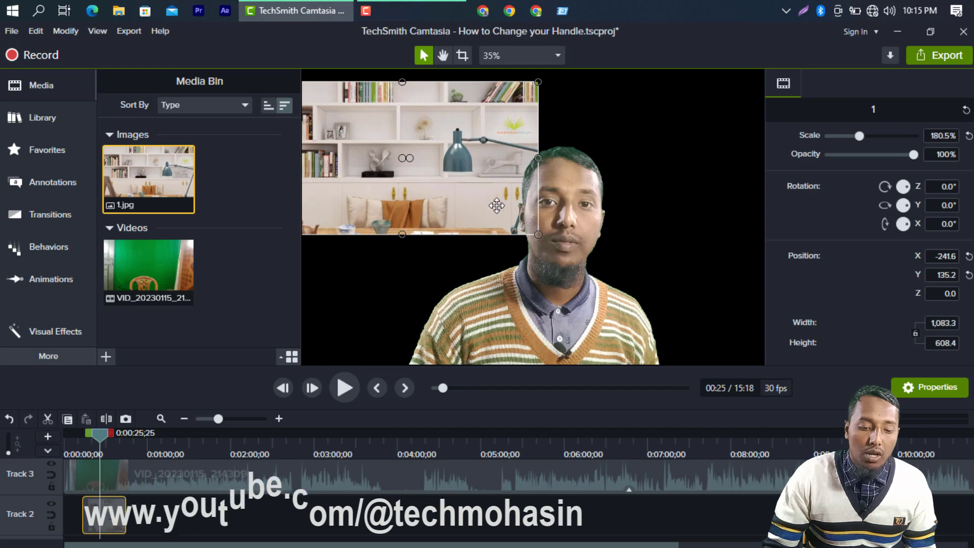
pyautogui.moveTo(537, 234); pyautogui.dragTo(723, 381)
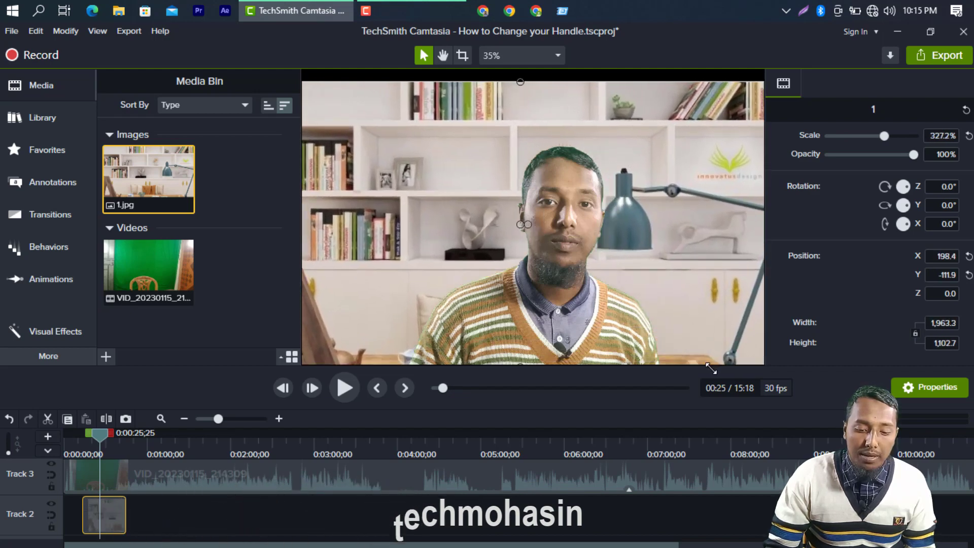
pyautogui.click(346, 391)
pyautogui.click(346, 391)
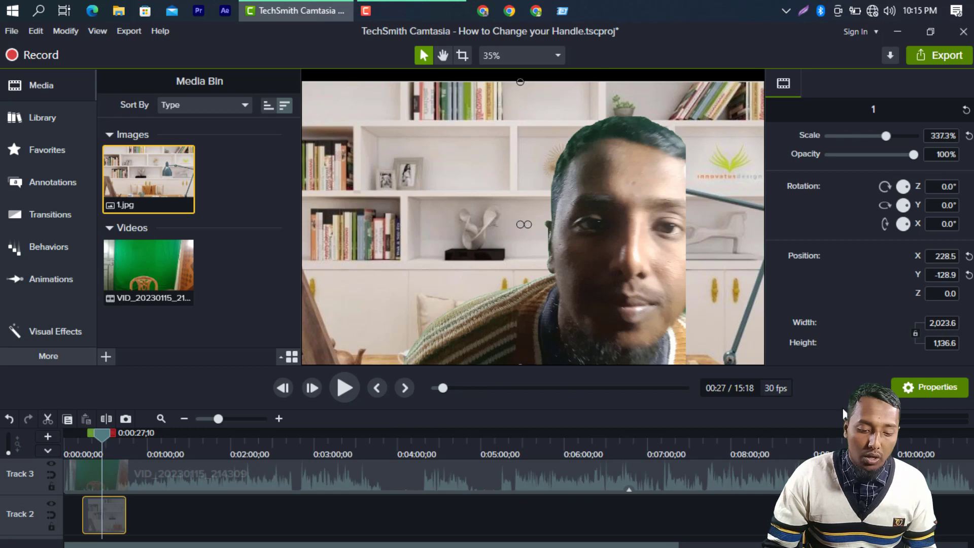
# Set the Remove a Color softness of the green-screen video to 1%
pyautogui.click(98, 476)
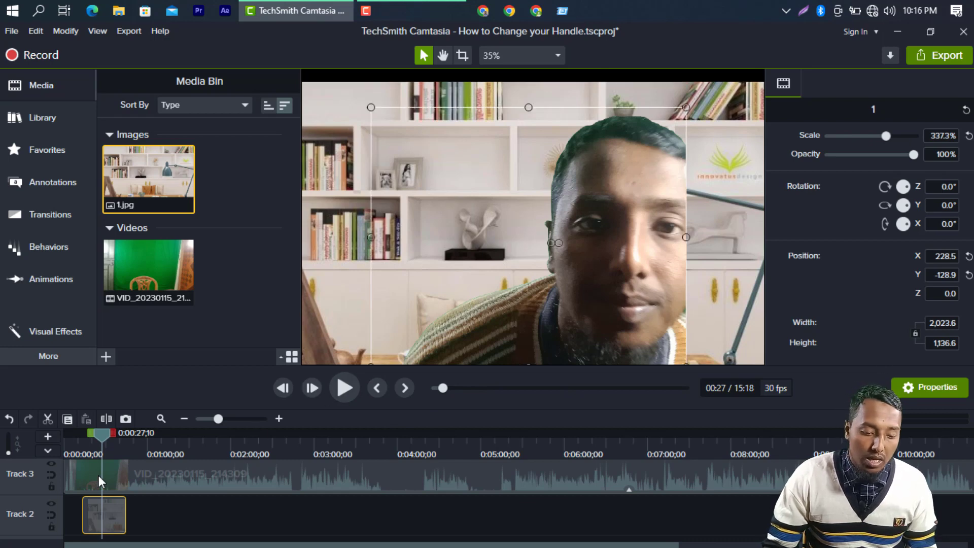
pyautogui.moveTo(837, 286); pyautogui.dragTo(813, 313)
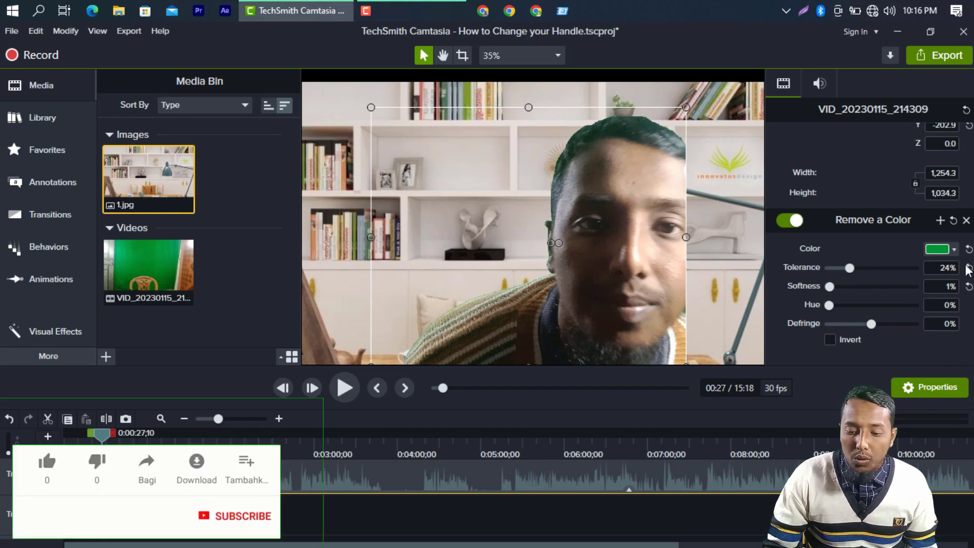
# Delete the background picture from the canvas
pyautogui.click(361, 142)
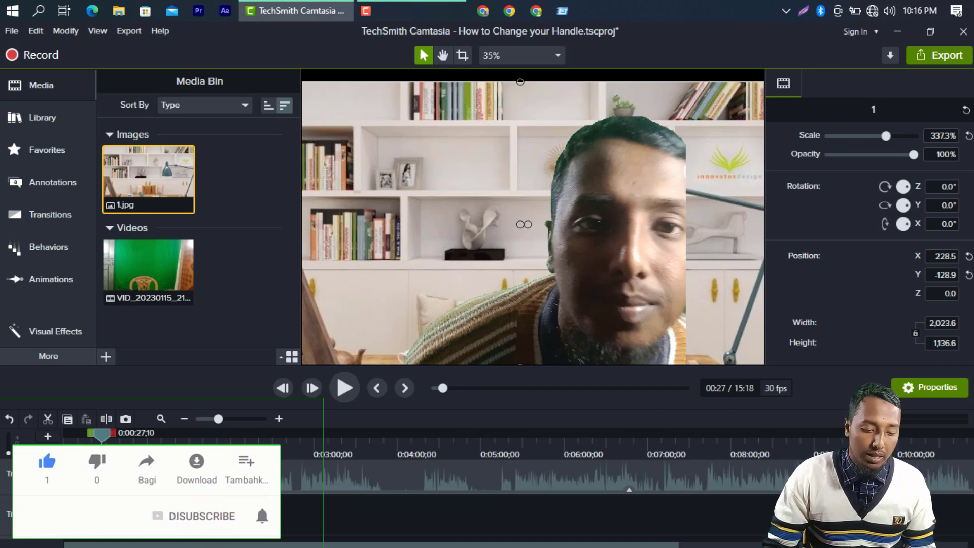
pyautogui.press('Delete')
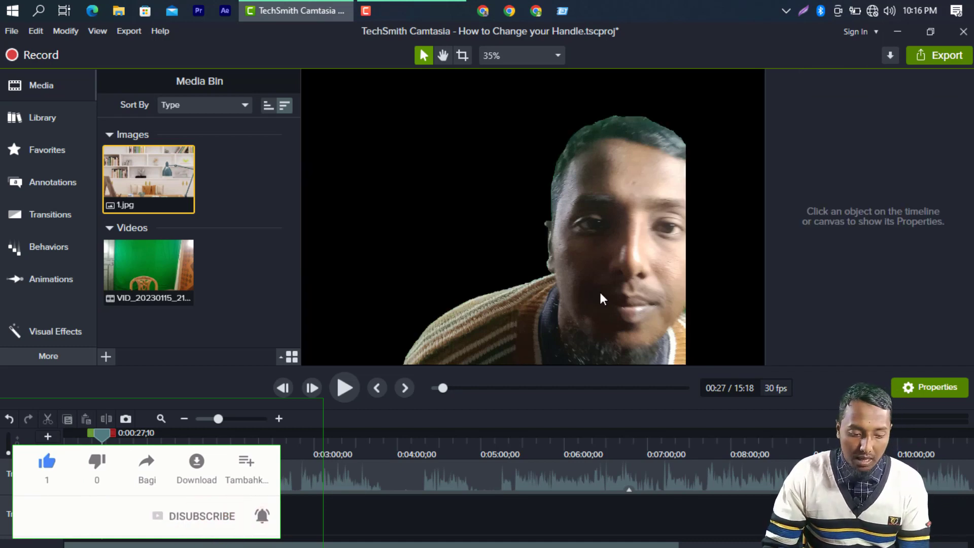
# Shift the green-screen video slightly to the left, shrink it to about 1,194 wide, and preview to about 28 seconds
pyautogui.moveTo(604, 268); pyautogui.dragTo(591, 263)
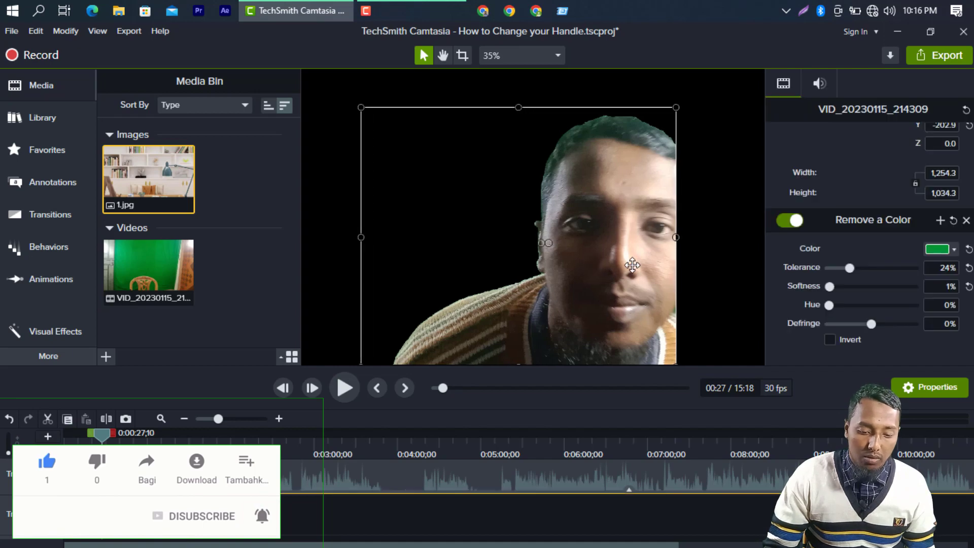
pyautogui.moveTo(675, 237); pyautogui.dragTo(660, 234)
pyautogui.click(354, 388)
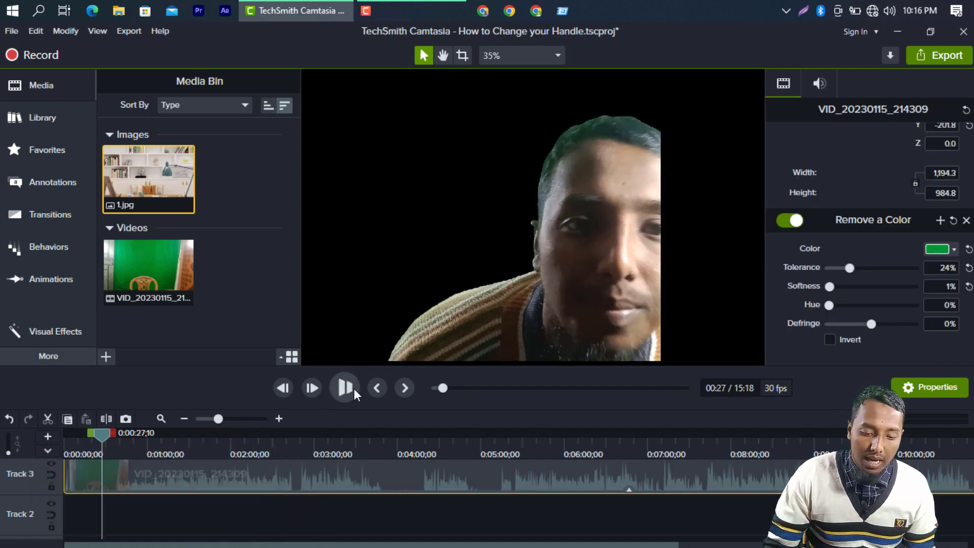
pyautogui.click(351, 388)
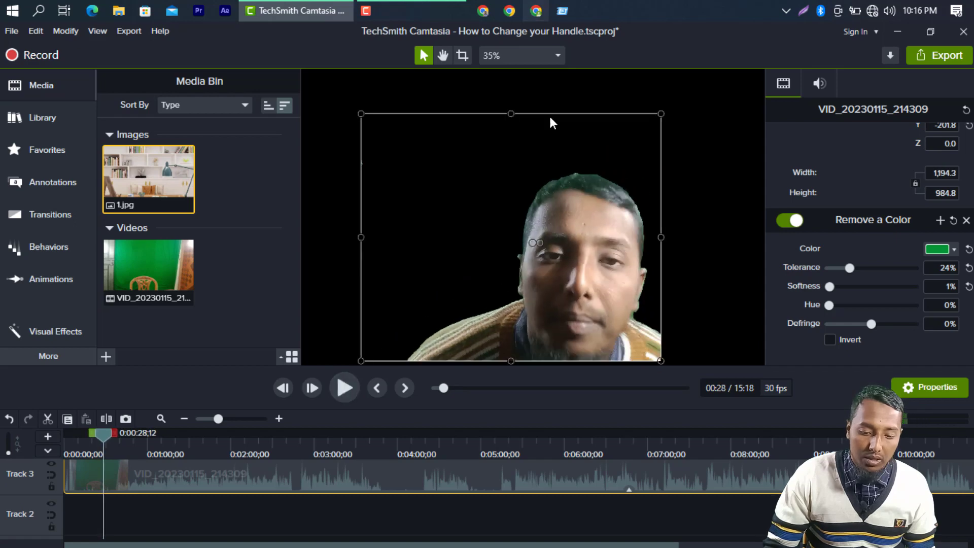
# Open the project settings and try pink shades for the canvas color, ending on #D08686
pyautogui.click(554, 55)
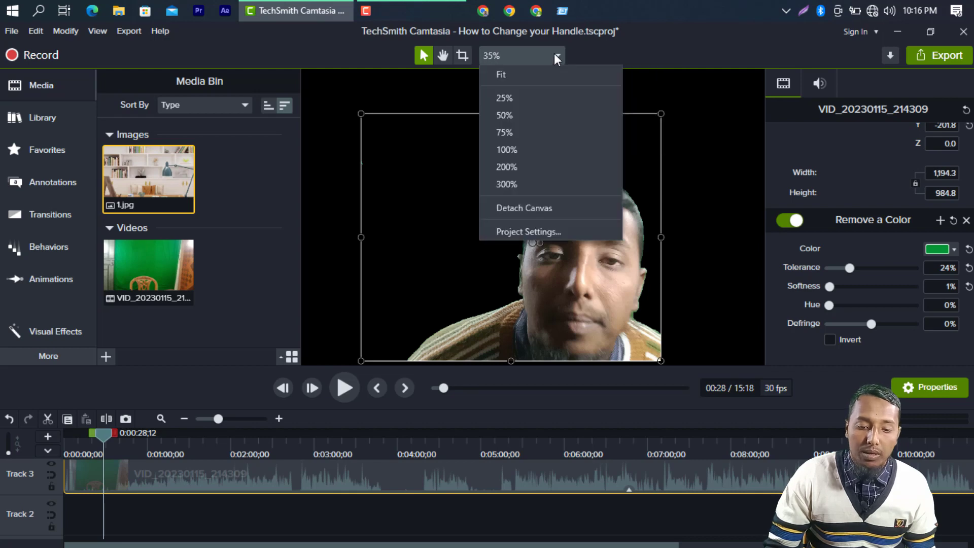
pyautogui.click(550, 232)
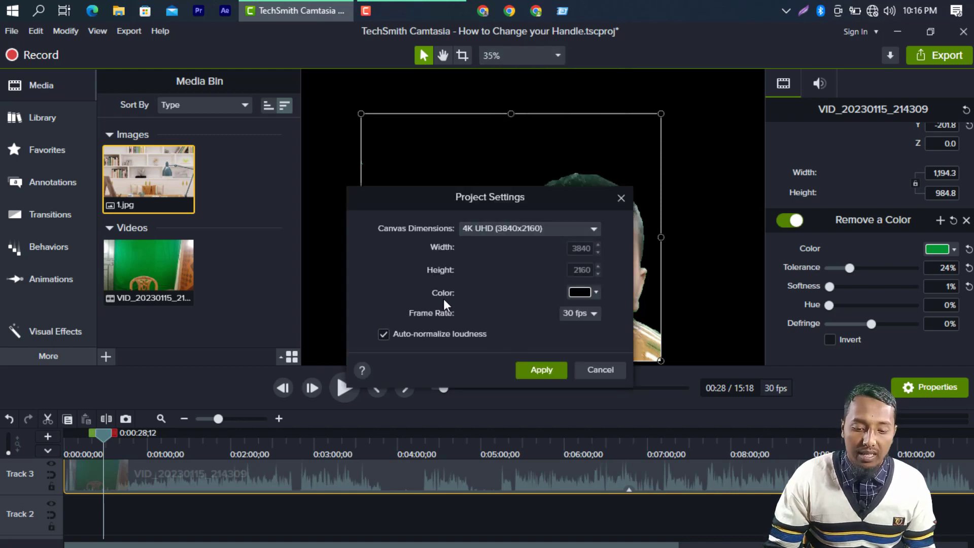
pyautogui.click(595, 291)
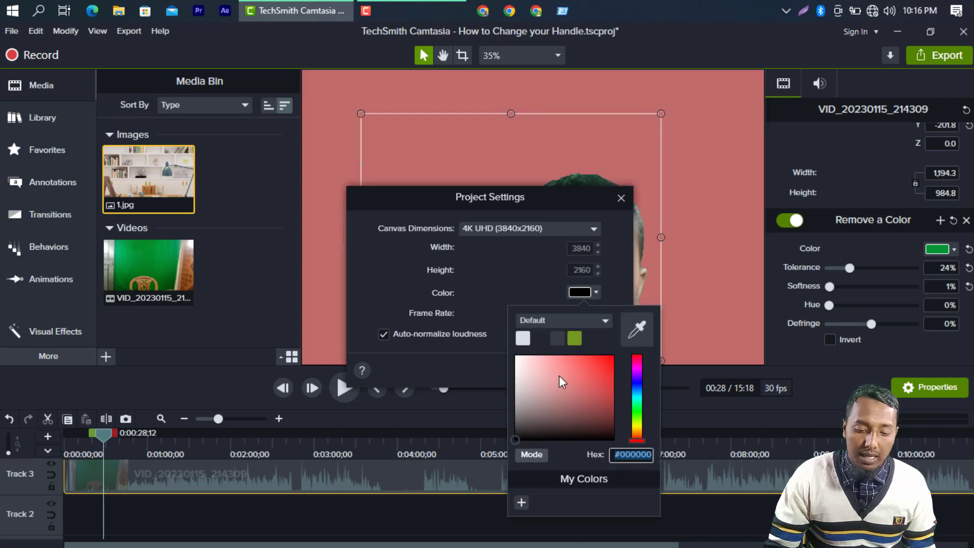
pyautogui.click(559, 375)
pyautogui.click(541, 363)
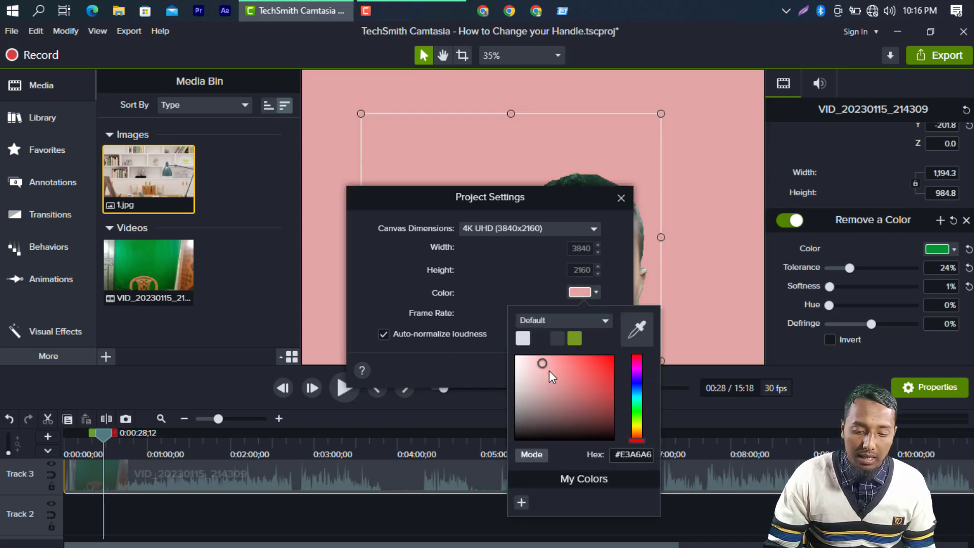
pyautogui.click(550, 370)
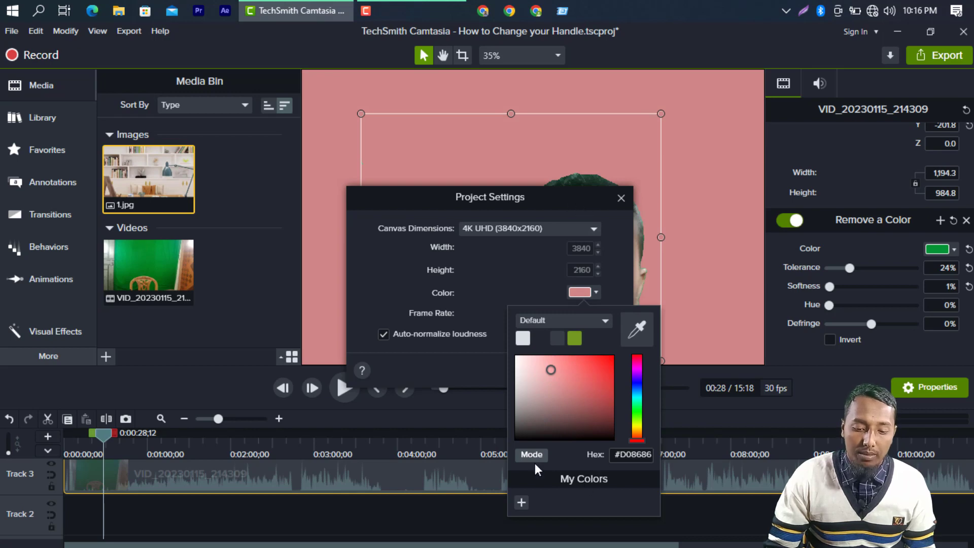
# Move the Project Settings dialog clear of the canvas preview and try the reds #DF2323 and #9B1B1B as canvas color
pyautogui.click(486, 264)
pyautogui.moveTo(558, 198); pyautogui.dragTo(868, 321)
pyautogui.click(901, 415)
pyautogui.click(909, 257)
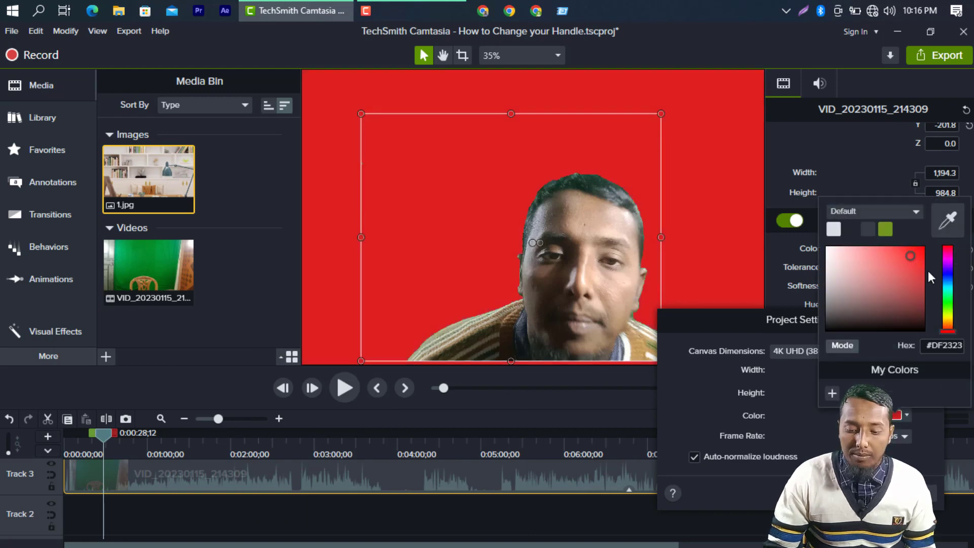
pyautogui.click(909, 278)
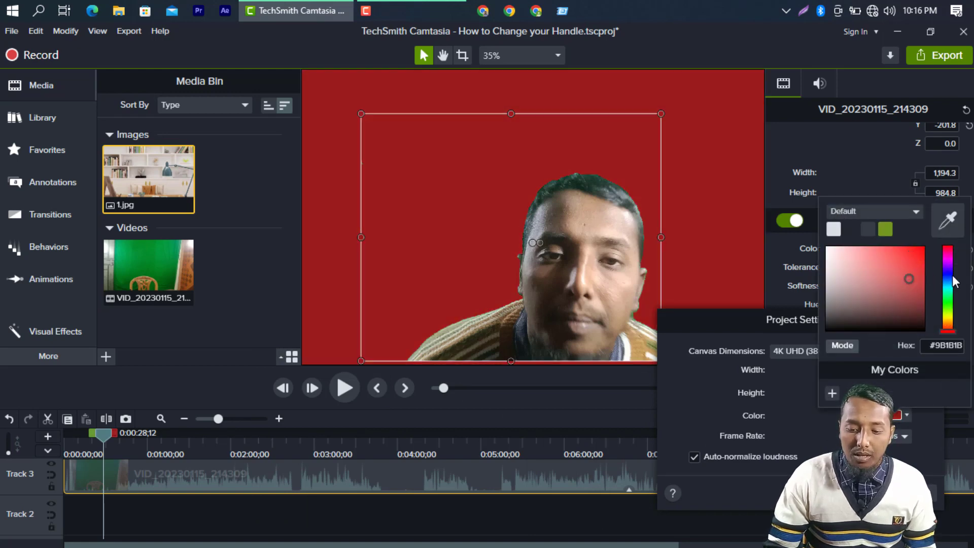
# Change the canvas color to a soft light green and apply the project settings
pyautogui.click(947, 274)
pyautogui.click(948, 293)
pyautogui.click(949, 301)
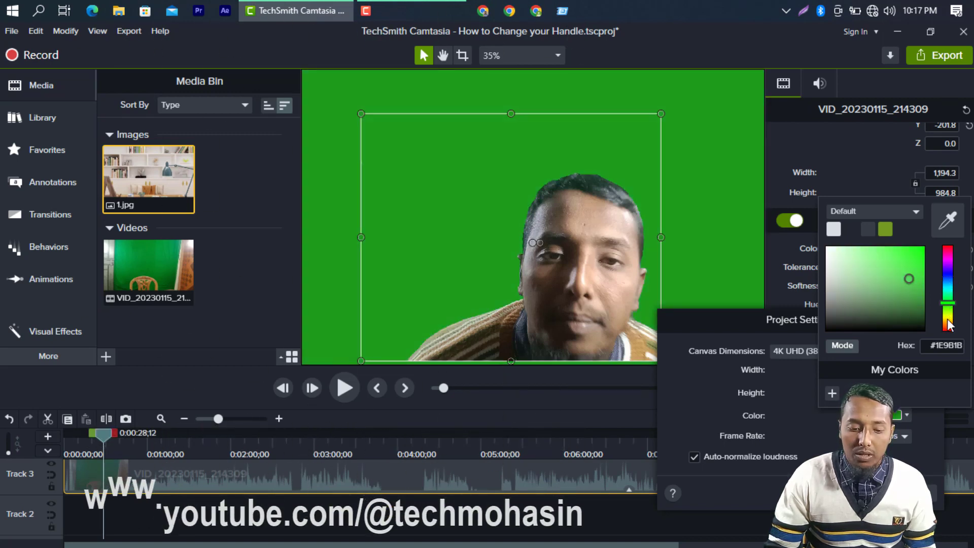
pyautogui.click(868, 253)
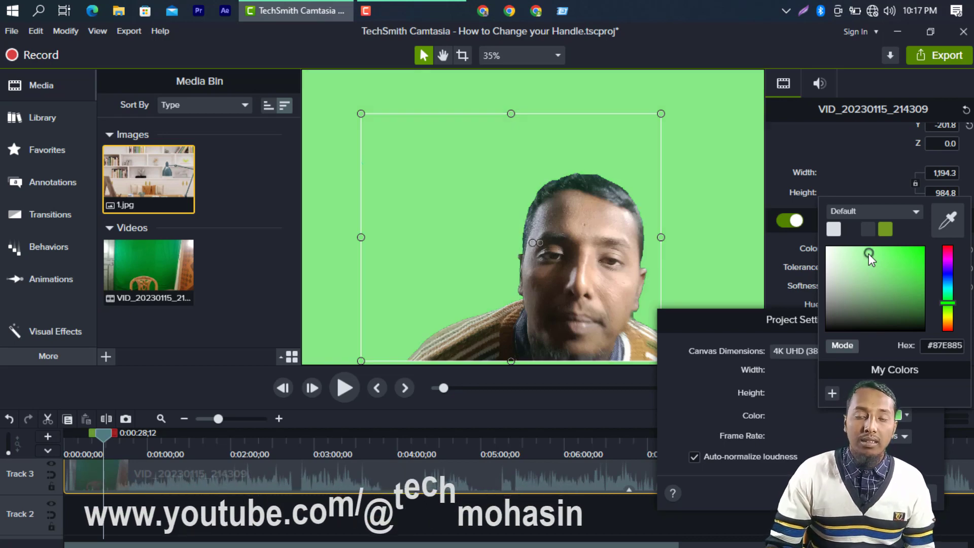
pyautogui.click(858, 261)
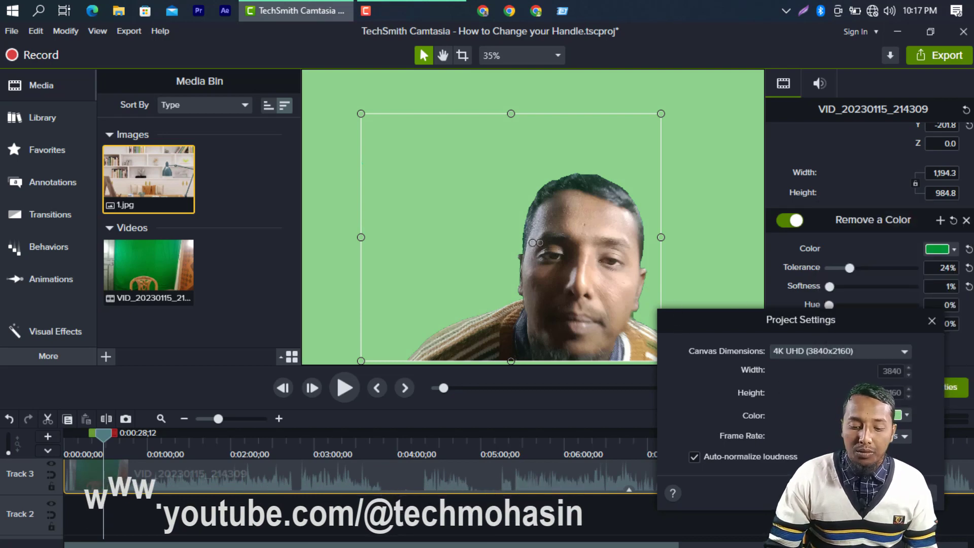
pyautogui.click(837, 493)
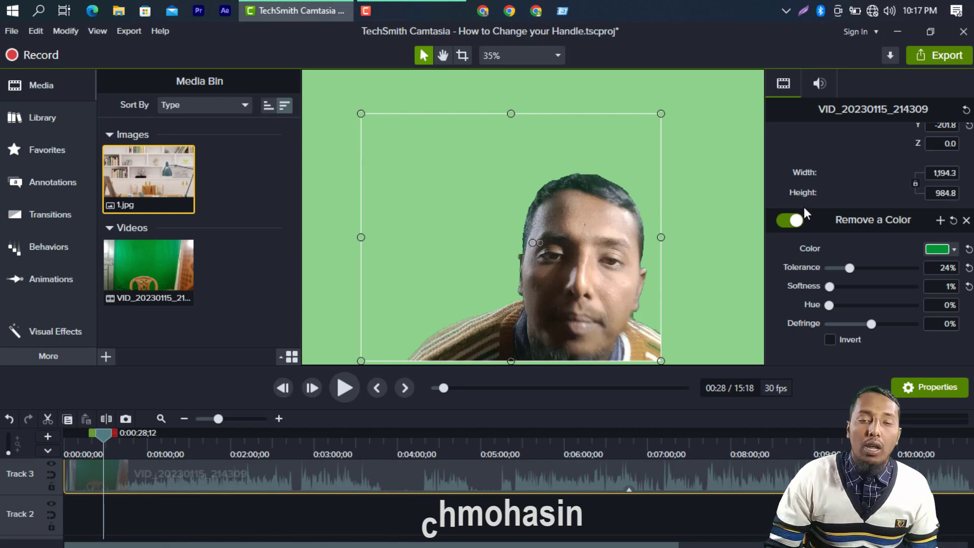
# Shrink the green-screen video on the canvas to about 1,134 wide
pyautogui.moveTo(663, 238)
pyautogui.mouseDown()
pyautogui.moveTo(696, 239)
pyautogui.moveTo(648, 247)
pyautogui.mouseUp()
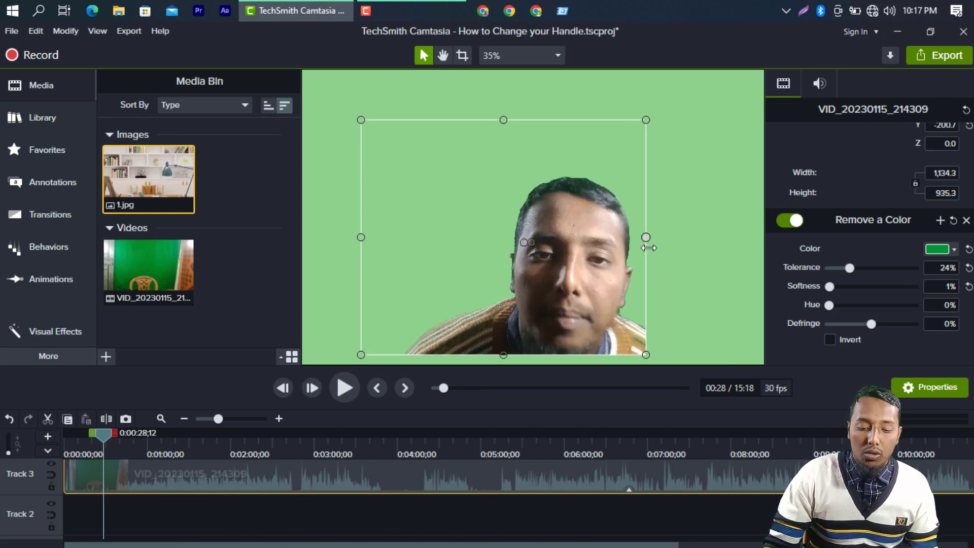